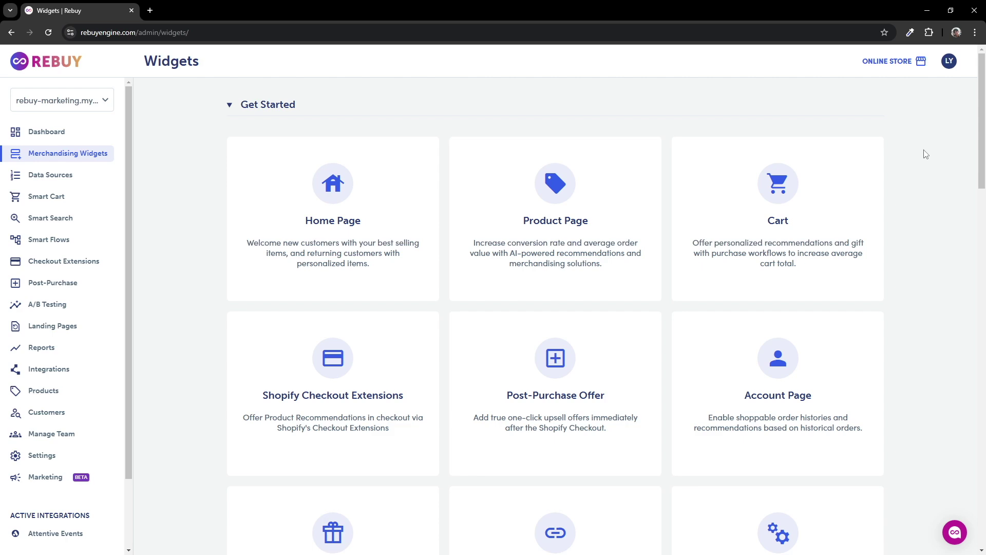
Create a new Dynamic Bundle product-page widget named 'Apparel Bundle'.
{"action": "left_click", "coordinate": [624, 231]}
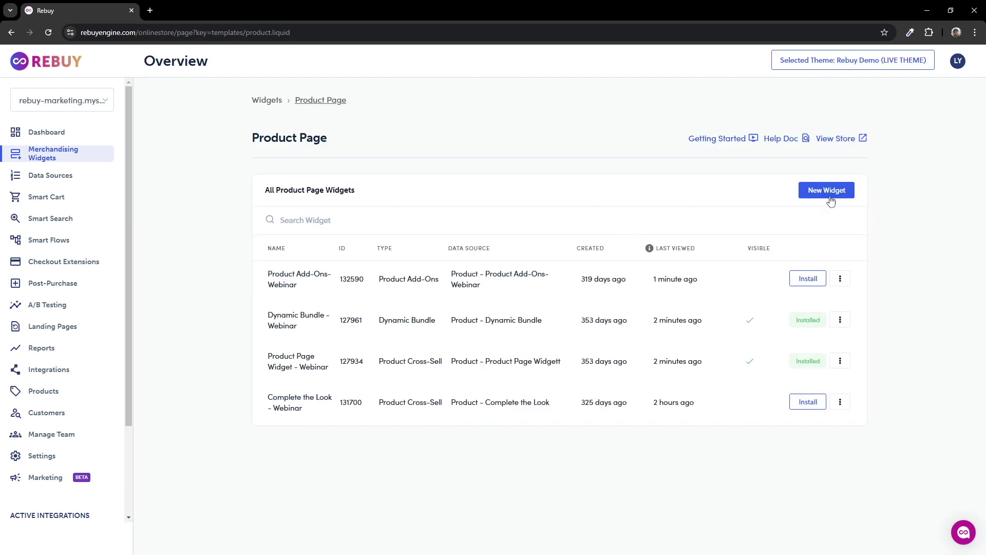
{"action": "left_click", "coordinate": [829, 191]}
{"action": "scroll", "coordinate": [822, 198], "scroll_direction": "down", "scroll_amount": 8}
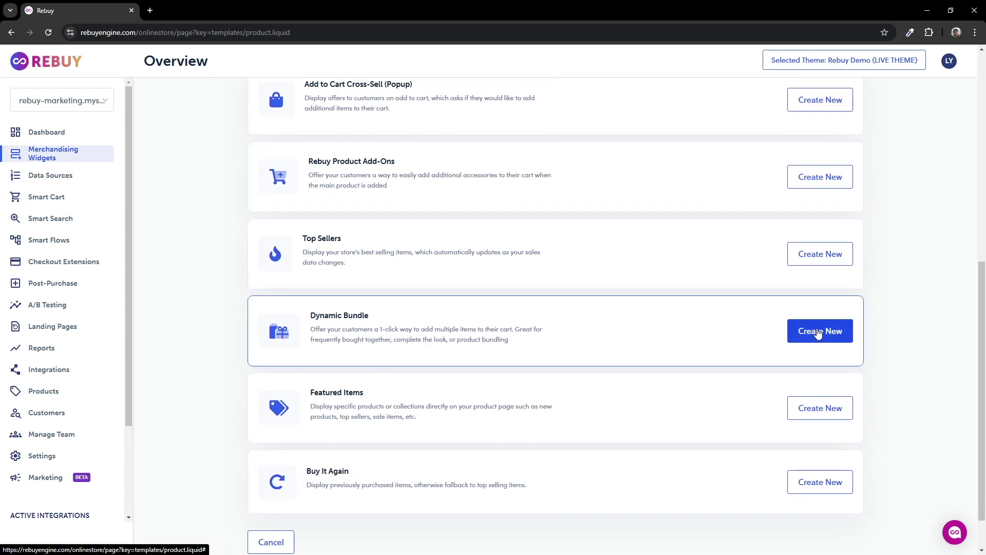
{"action": "left_click", "coordinate": [820, 331]}
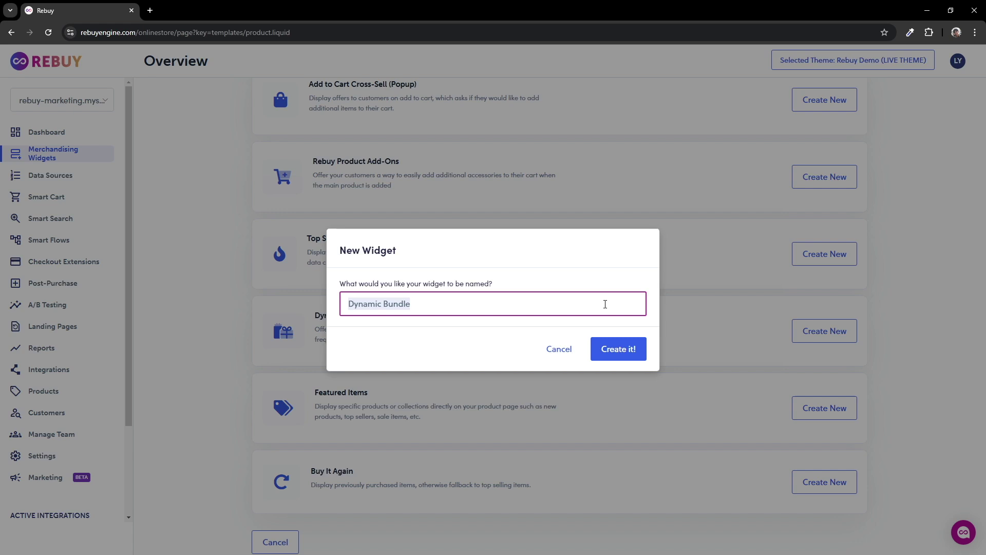
{"action": "type", "text": "Apparel Bundle"}
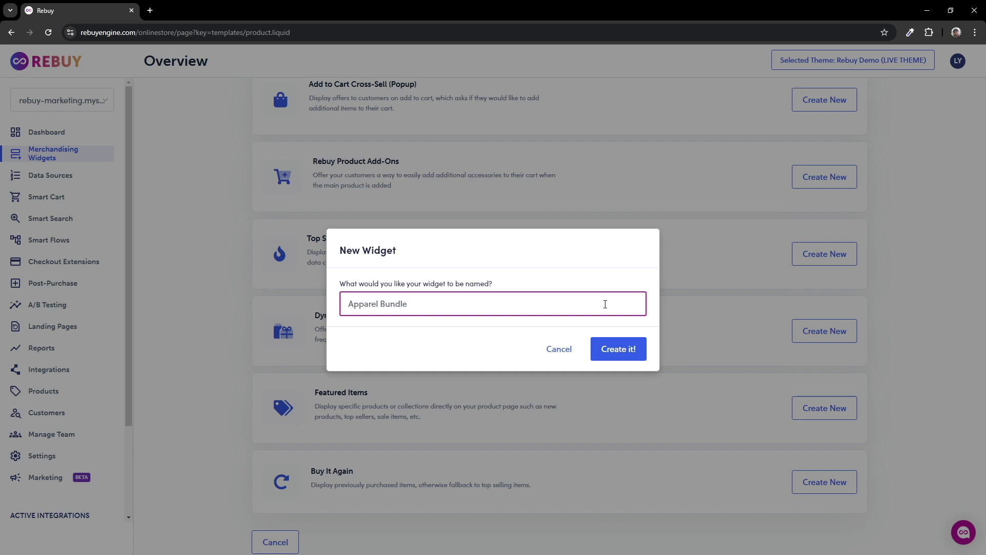
{"action": "left_click", "coordinate": [620, 349]}
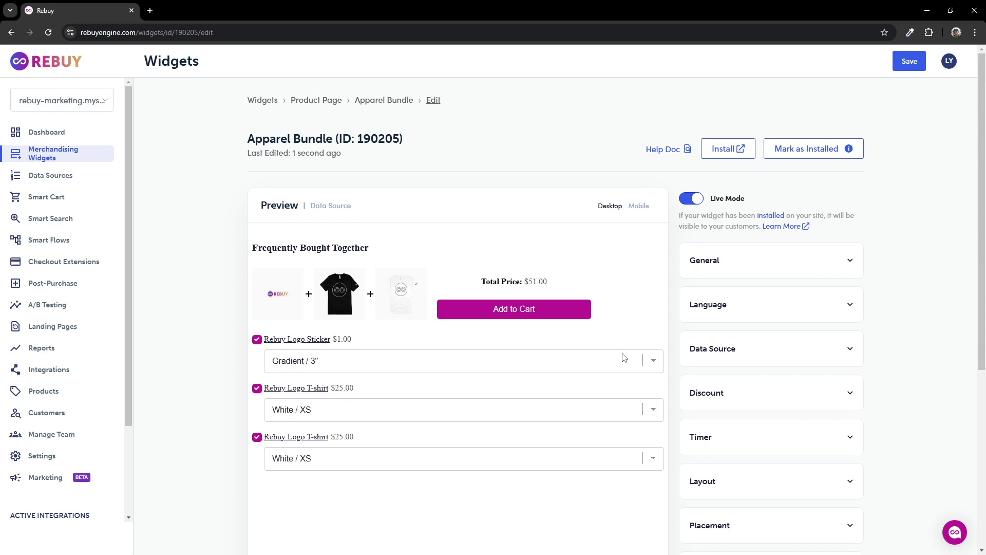
Open the 'Product - Apparel Bundle' data source and scroll to its Rule #1.
{"action": "left_click", "coordinate": [337, 207]}
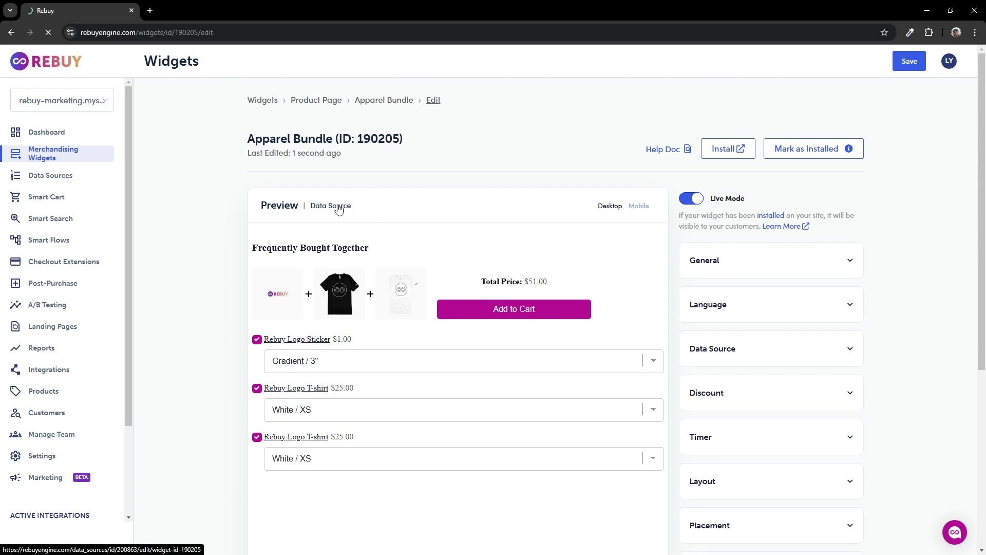
{"action": "scroll", "coordinate": [597, 252], "scroll_direction": "down", "scroll_amount": 4}
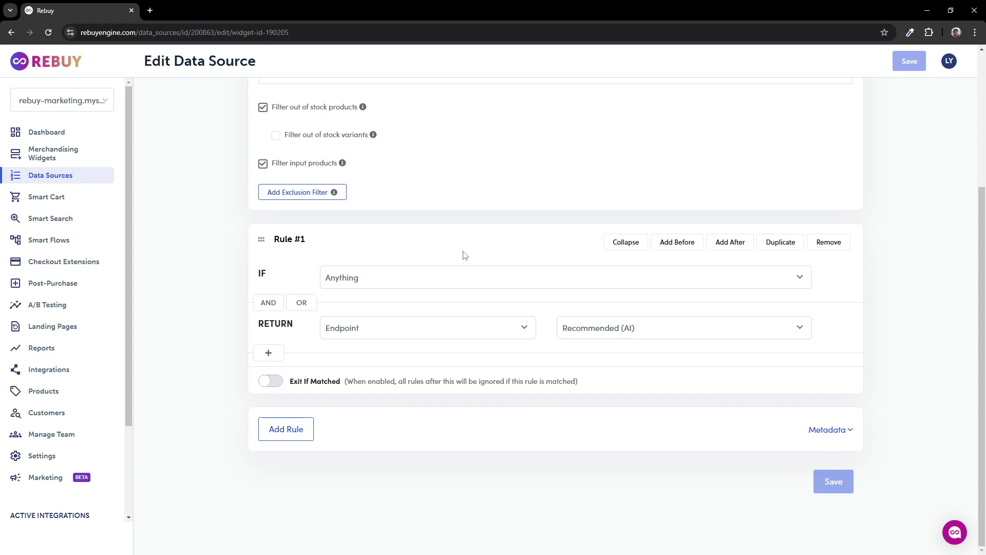
Set Rule #1's condition to the Apparel collection.
{"action": "left_click", "coordinate": [445, 287]}
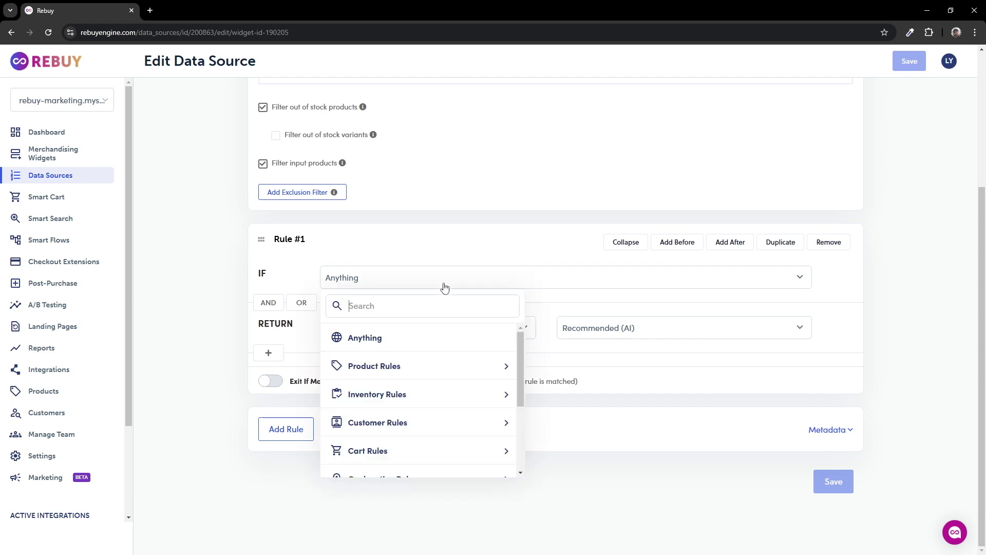
{"action": "type", "text": "col"}
{"action": "left_click", "coordinate": [394, 334]}
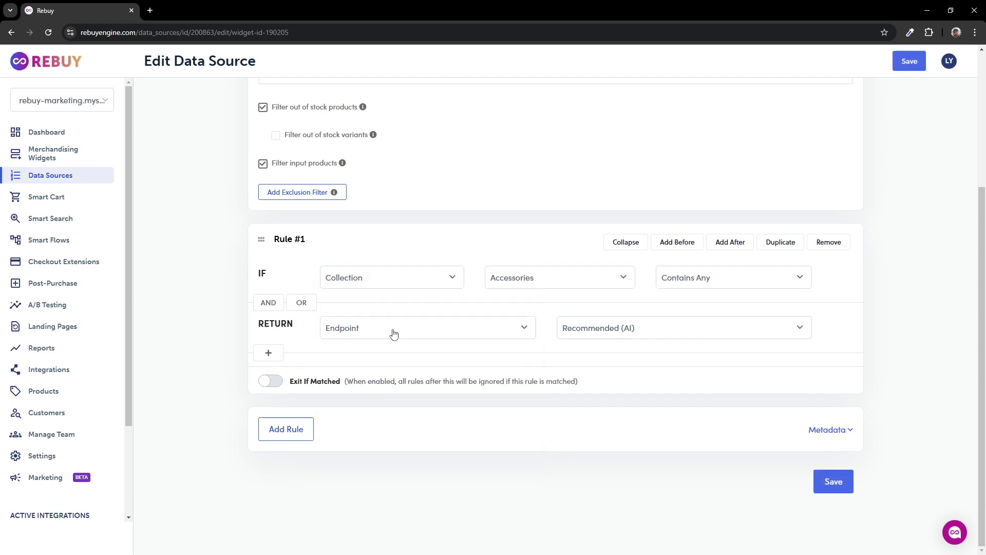
{"action": "left_click", "coordinate": [541, 283]}
{"action": "left_click", "coordinate": [526, 363]}
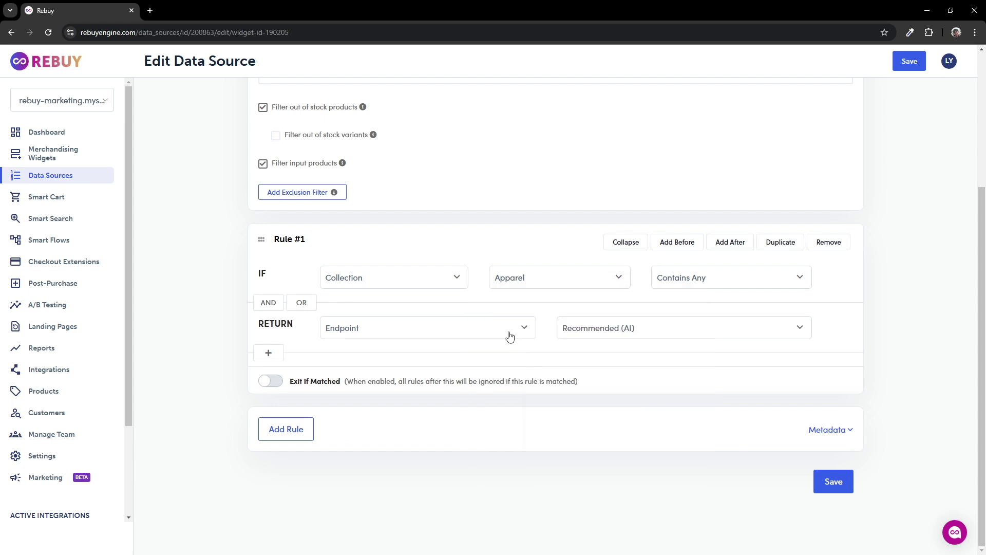
Make the rule return the specific products Rebuy Beanie and Rebuy Socks, and save the data source.
{"action": "left_click", "coordinate": [509, 331]}
{"action": "left_click", "coordinate": [461, 451]}
{"action": "type", "text": "rebuy beanie"}
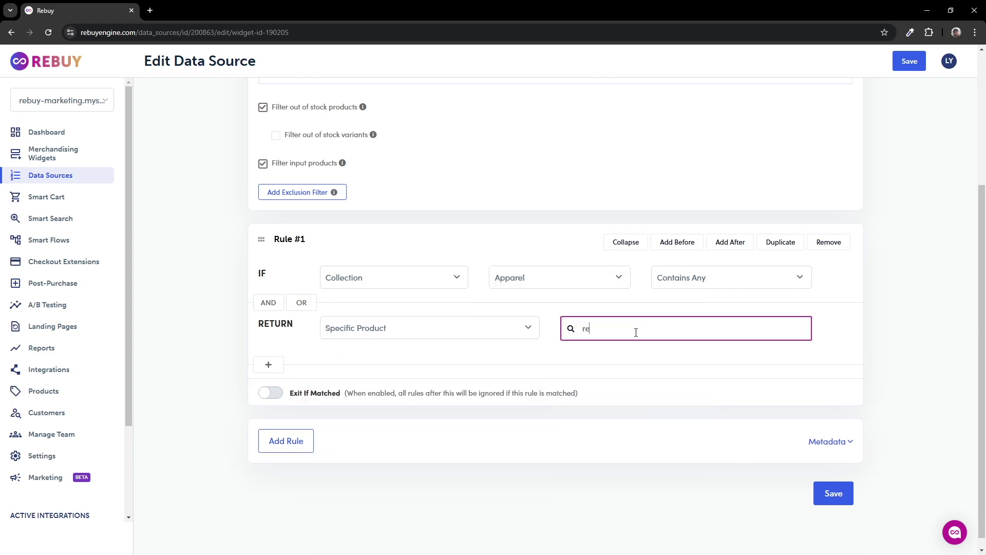
{"action": "left_click", "coordinate": [650, 463]}
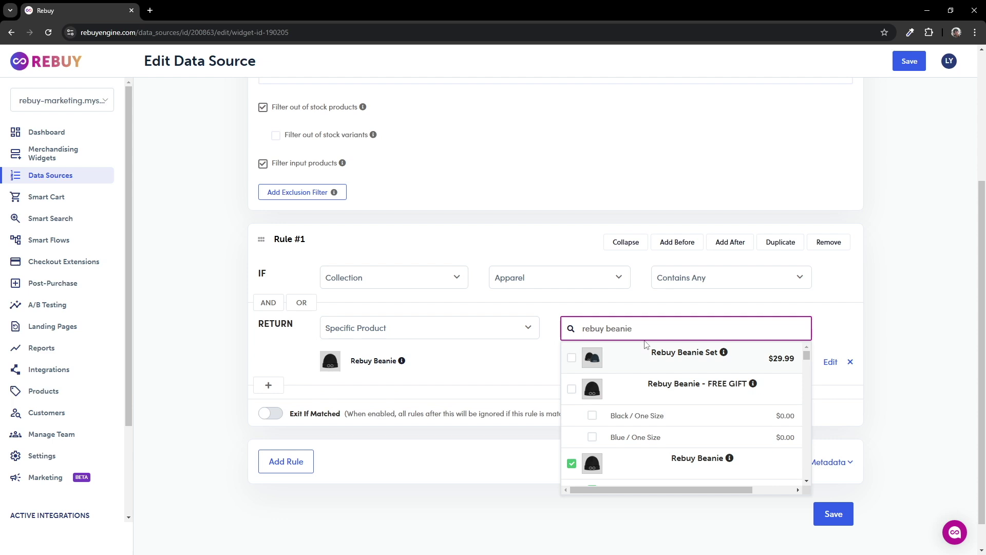
{"action": "left_click_drag", "start_coordinate": [633, 328], "coordinate": [610, 328]}
{"action": "type", "text": "socks"}
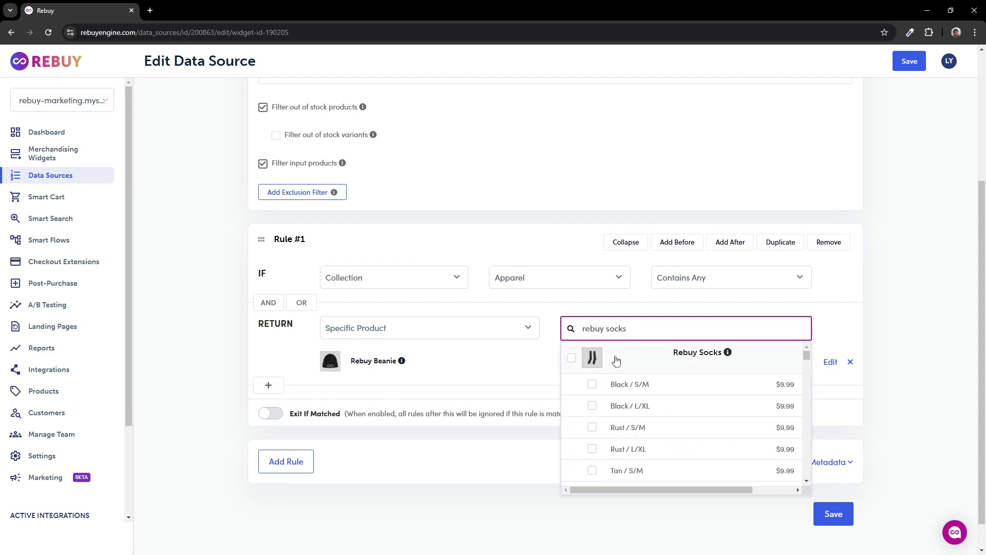
{"action": "left_click", "coordinate": [616, 361]}
{"action": "left_click", "coordinate": [901, 429]}
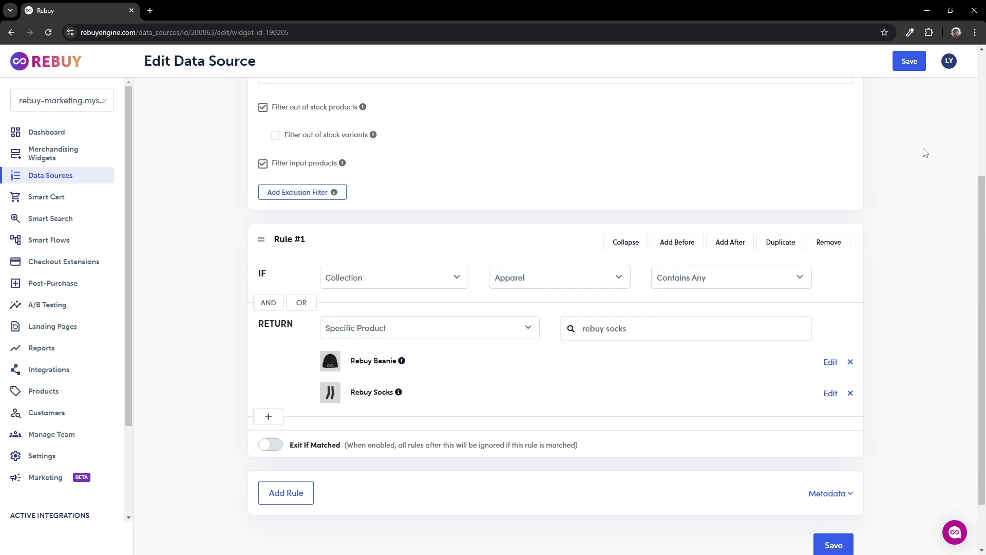
{"action": "left_click", "coordinate": [911, 62]}
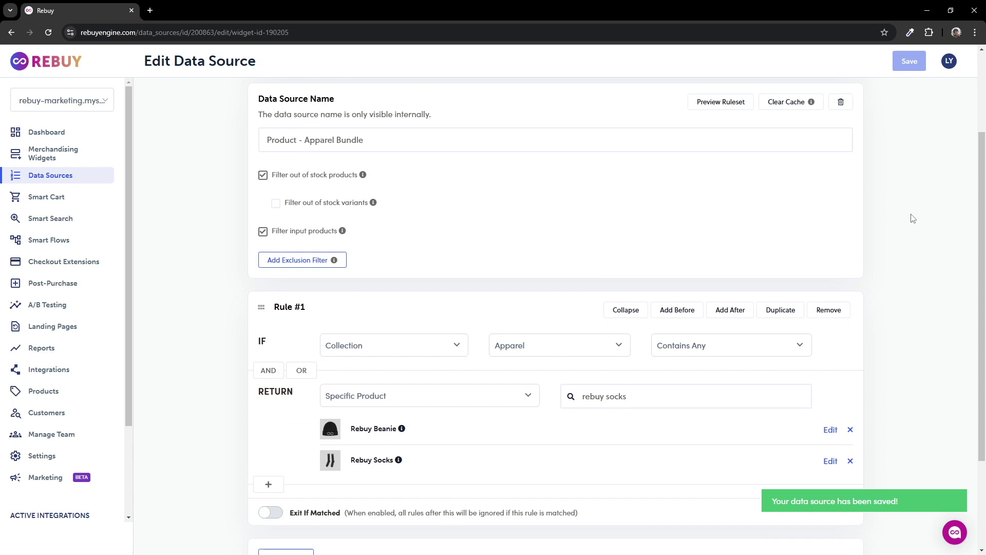
Return to the Apparel Bundle widget settings and turn Live Mode off.
{"action": "left_click", "coordinate": [342, 154]}
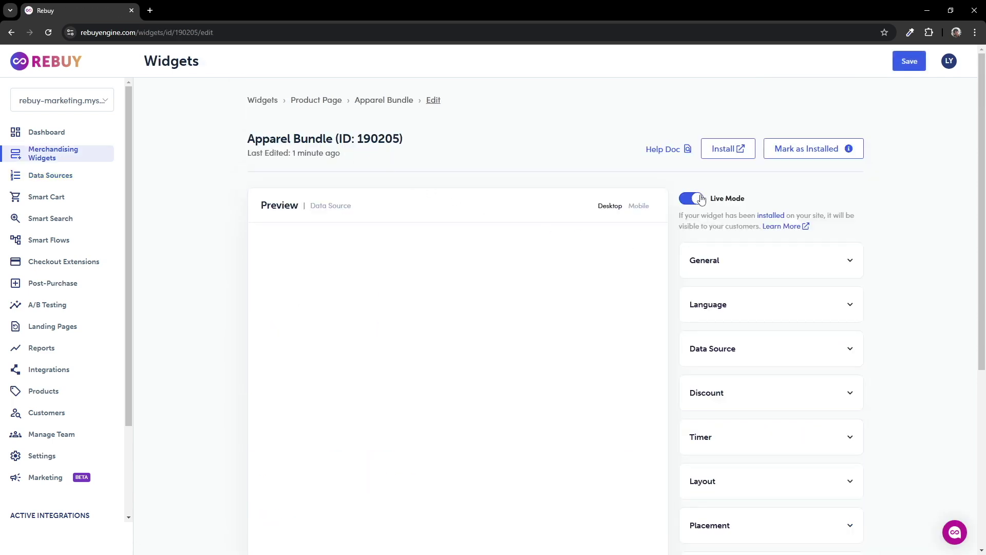
{"action": "left_click", "coordinate": [700, 206]}
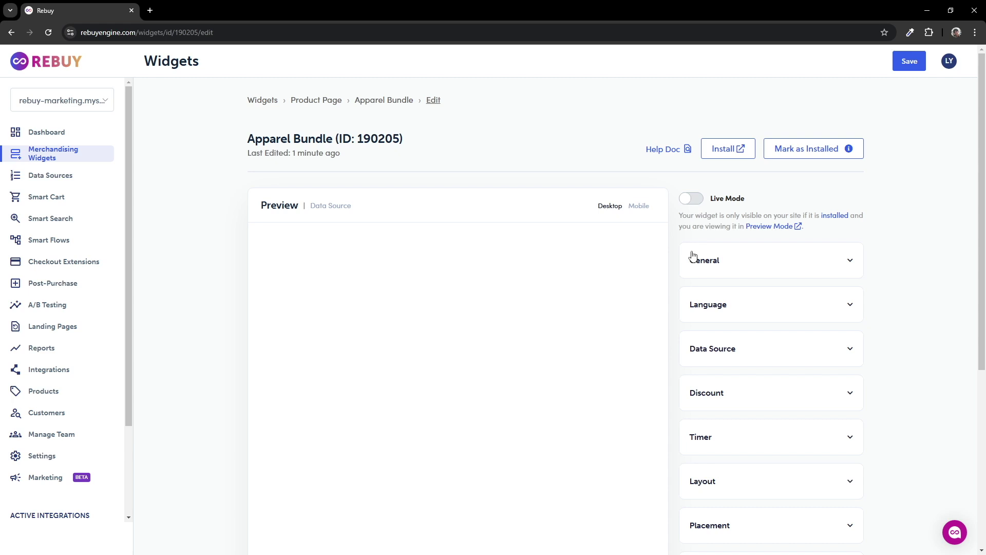
{"action": "left_click", "coordinate": [825, 479]}
{"action": "scroll", "coordinate": [900, 413], "scroll_direction": "down", "scroll_amount": 7}
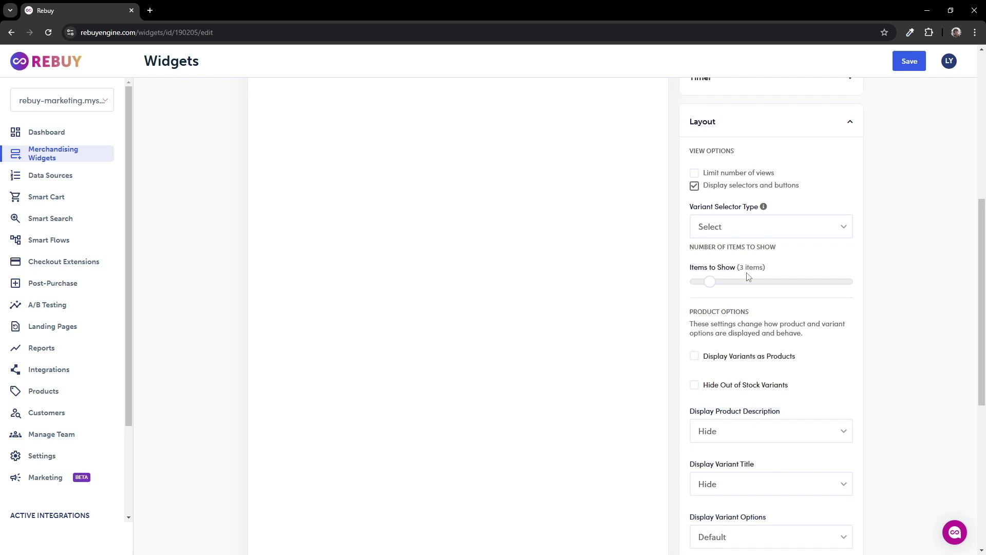
{"action": "left_click", "coordinate": [851, 123]}
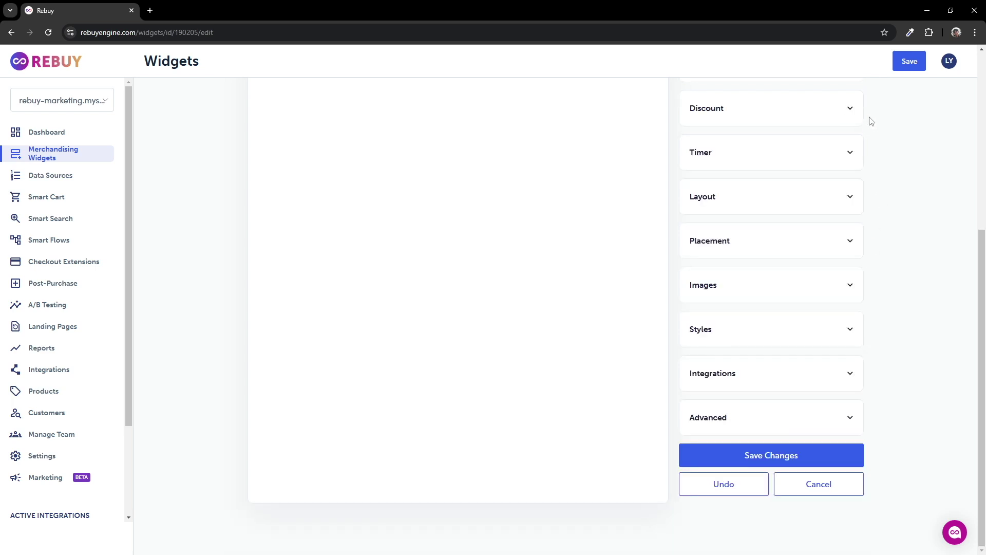
Set a 10% percentage discount via Shopify Functions, compared with Price, with message 'Bundle Discount!'.
{"action": "left_click", "coordinate": [750, 114]}
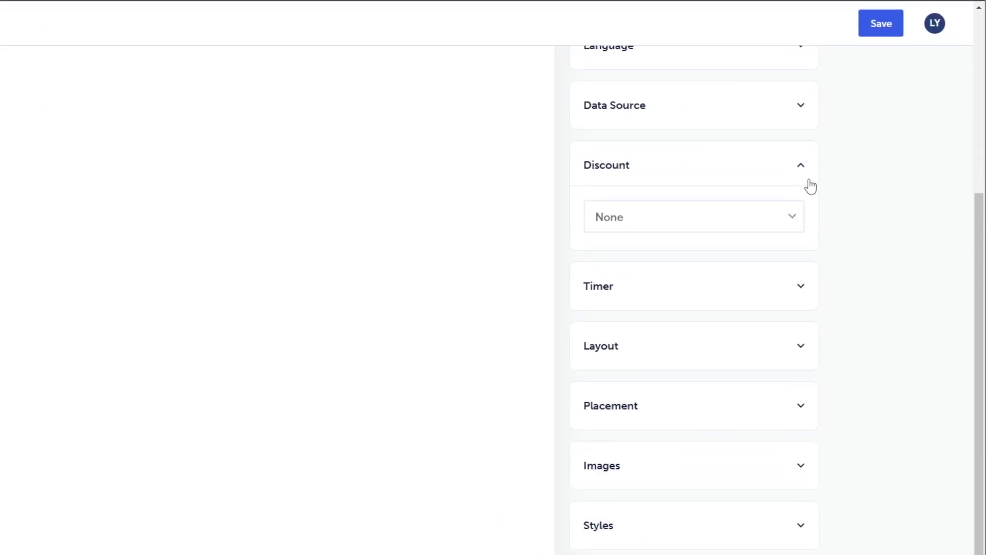
{"action": "left_click", "coordinate": [750, 221]}
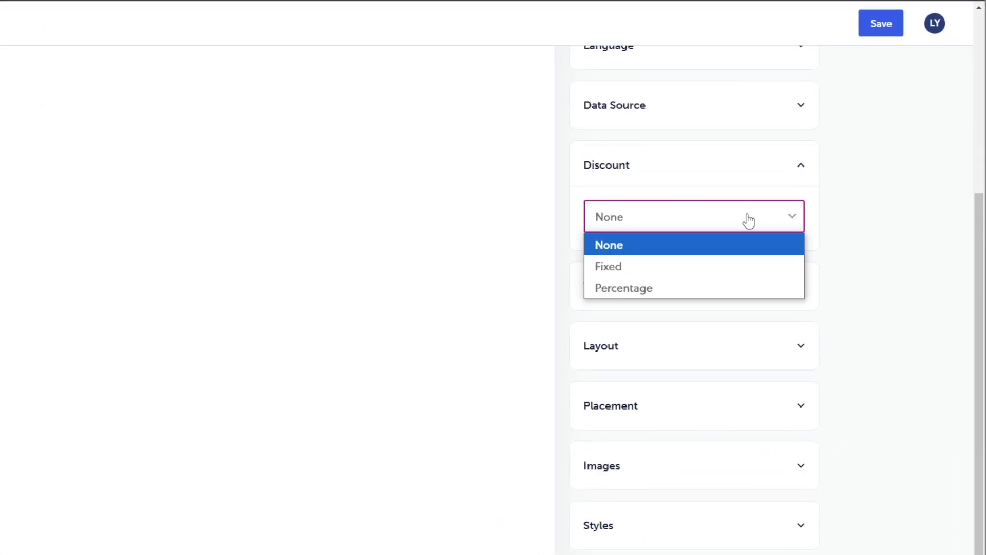
{"action": "left_click", "coordinate": [717, 290]}
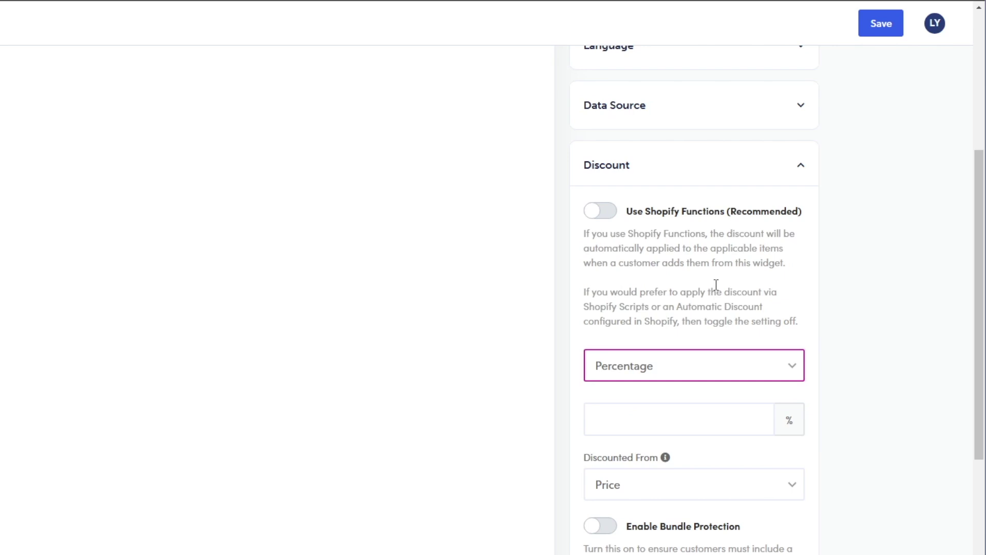
{"action": "left_click", "coordinate": [609, 224]}
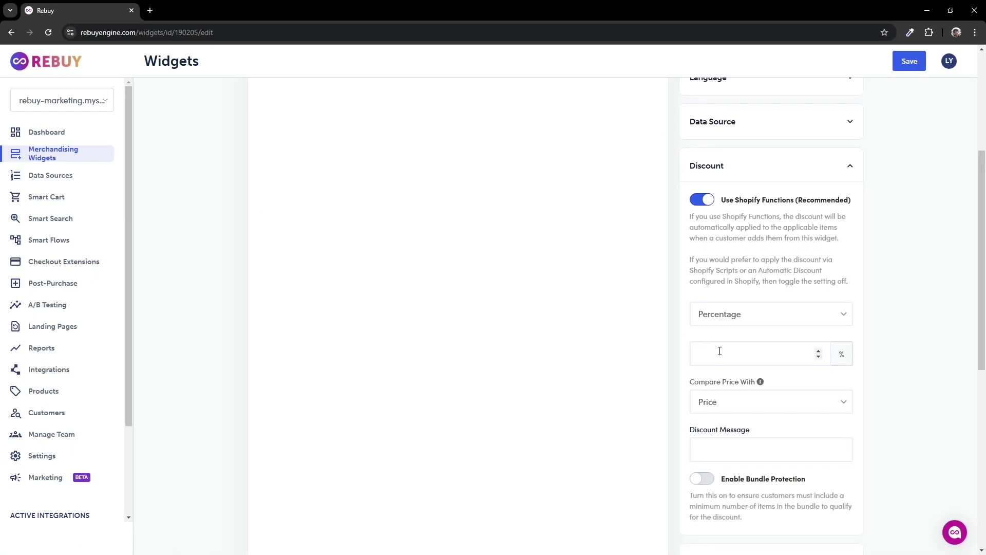
{"action": "left_click", "coordinate": [723, 351]}
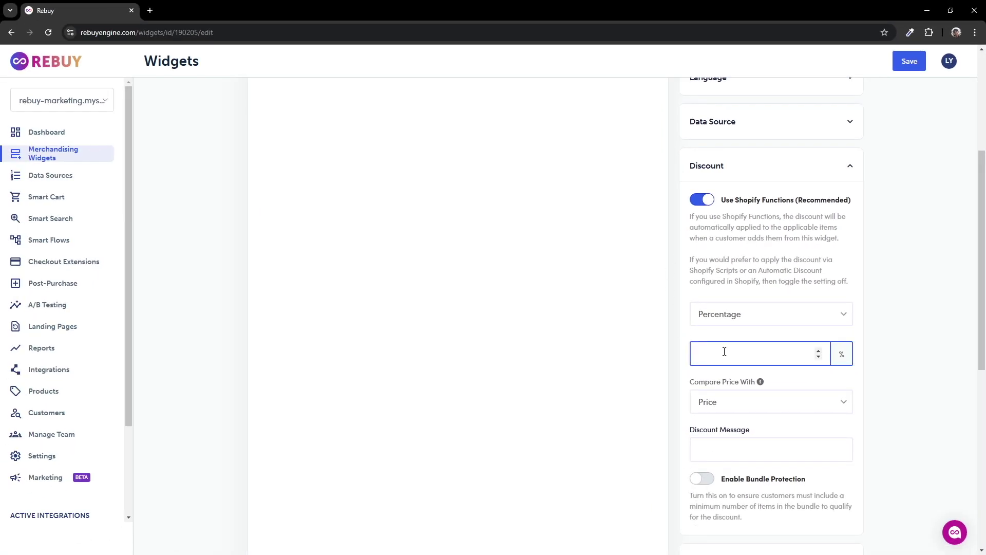
{"action": "type", "text": "10"}
{"action": "left_click", "coordinate": [787, 407]}
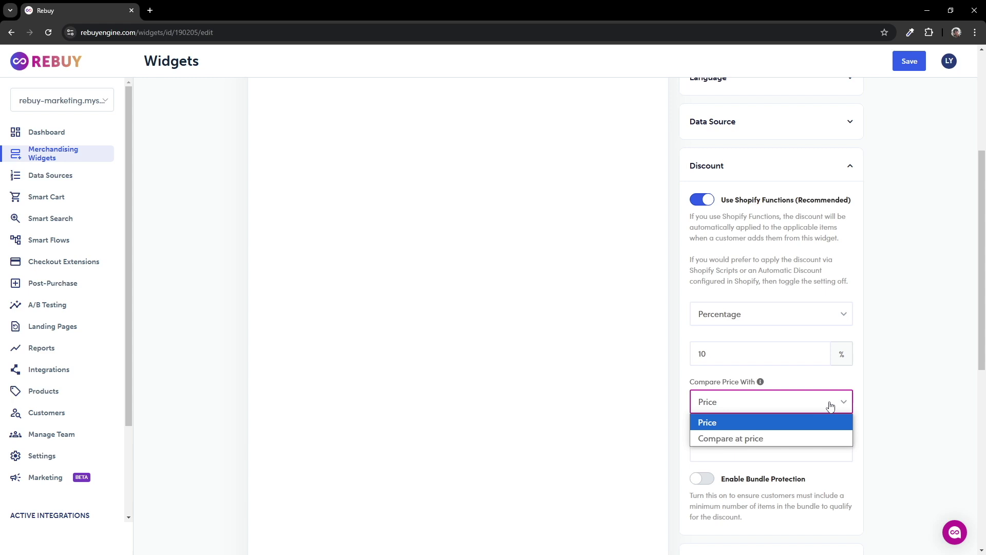
{"action": "left_click", "coordinate": [831, 406]}
{"action": "left_click", "coordinate": [786, 449]}
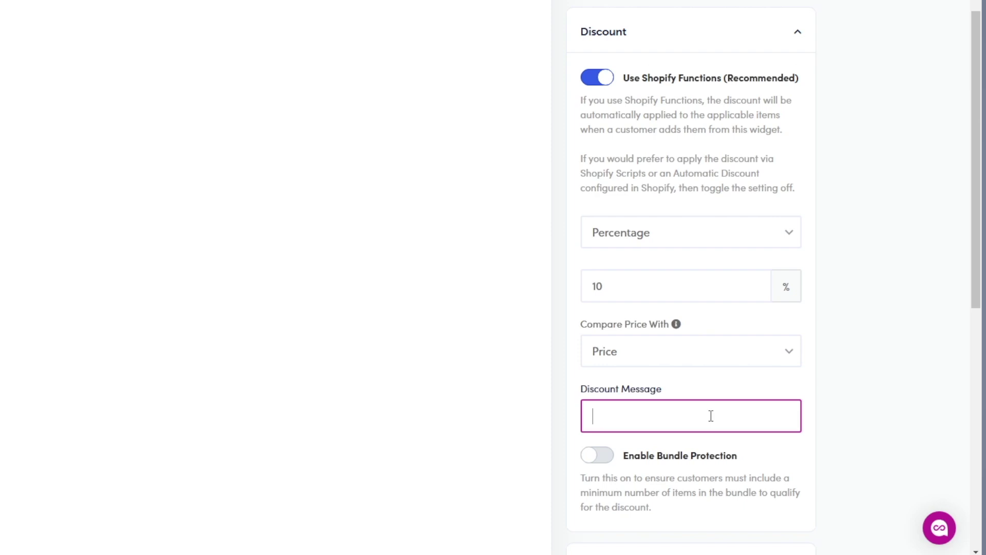
{"action": "type", "text": "Bundle Discount!"}
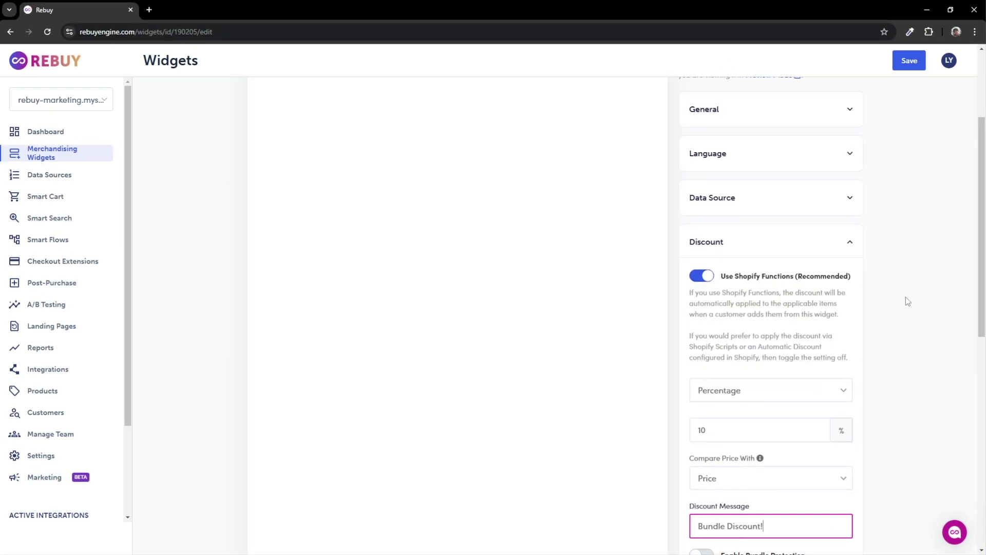
Save the Apparel Bundle widget and copy its widget ID 190205.
{"action": "scroll", "coordinate": [908, 302], "scroll_direction": "up", "scroll_amount": 3}
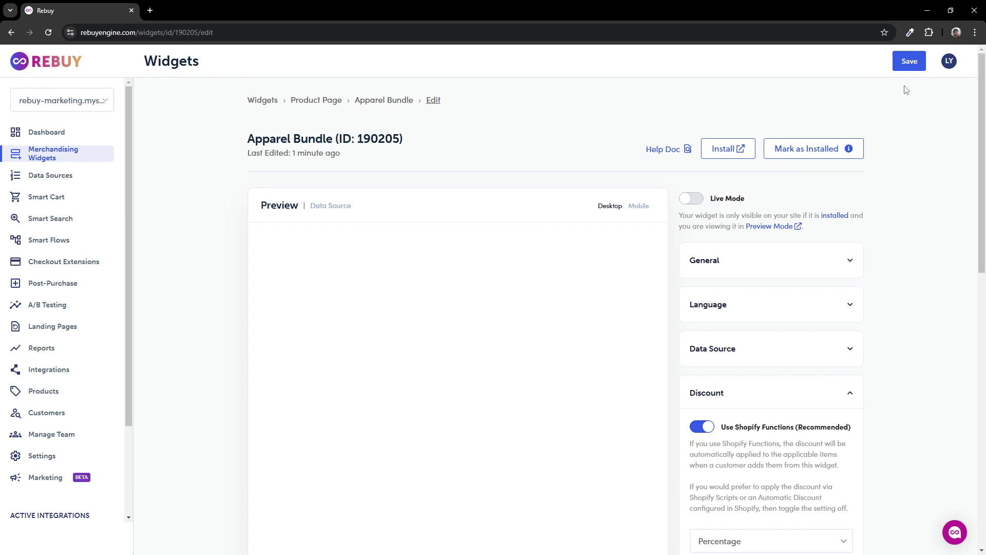
{"action": "left_click", "coordinate": [908, 68]}
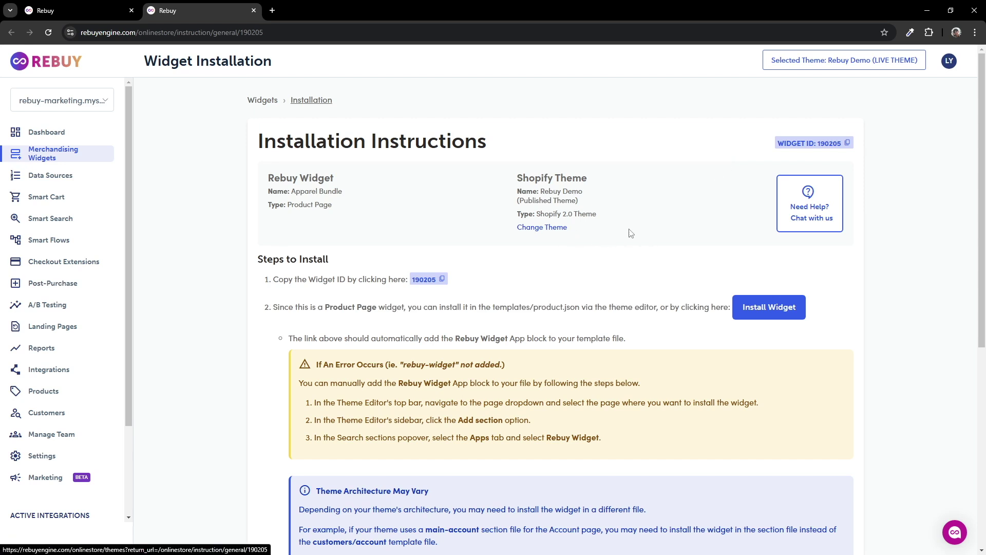
{"action": "left_click", "coordinate": [441, 284]}
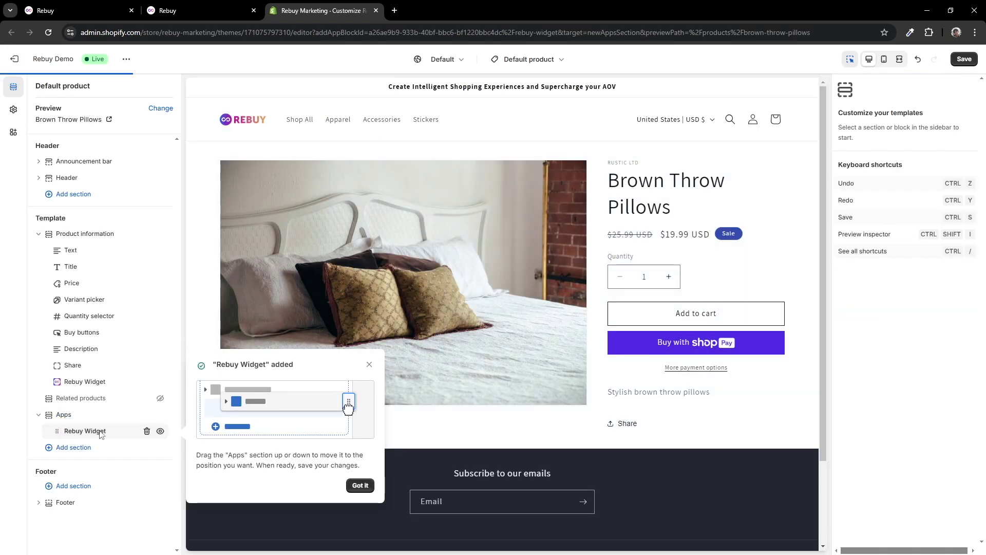
Paste widget ID 190205 into the Rebuy Widget app block and save the product template.
{"action": "left_click", "coordinate": [99, 432]}
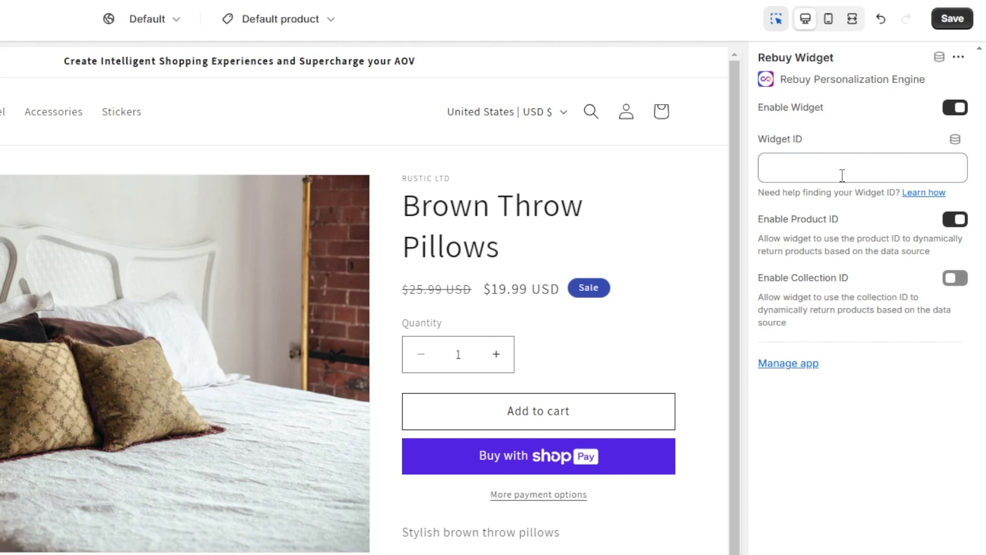
{"action": "left_click", "coordinate": [842, 175]}
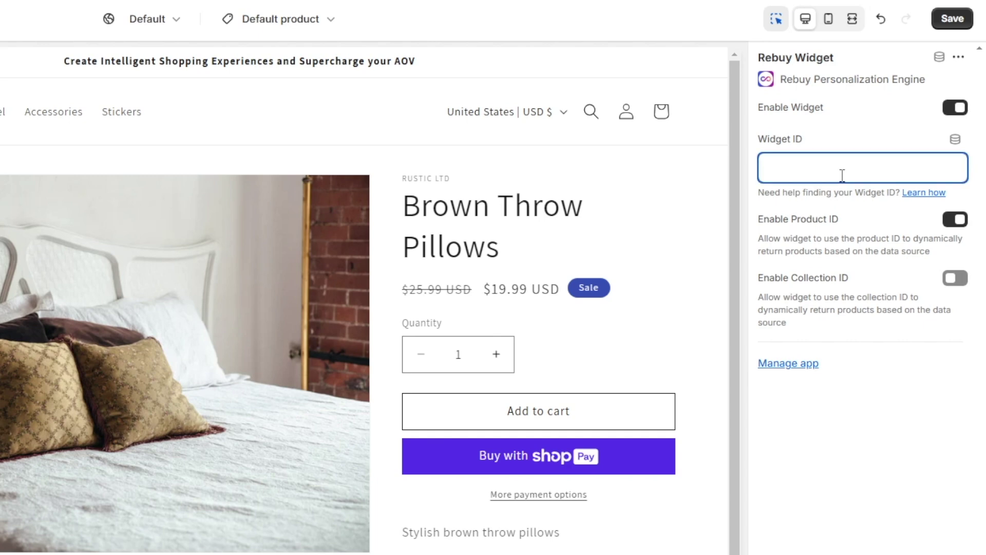
{"action": "key", "text": "ctrl+v"}
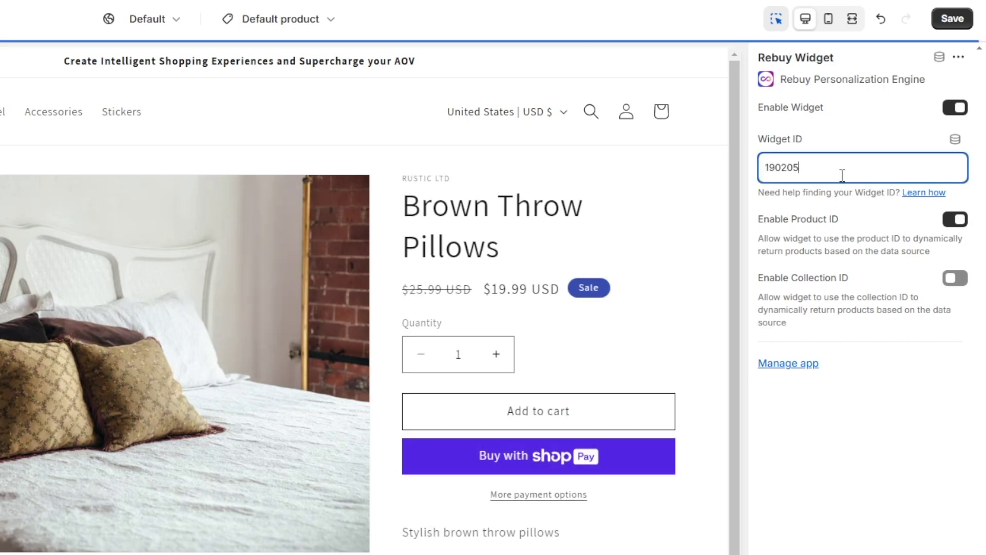
{"action": "left_click", "coordinate": [958, 21]}
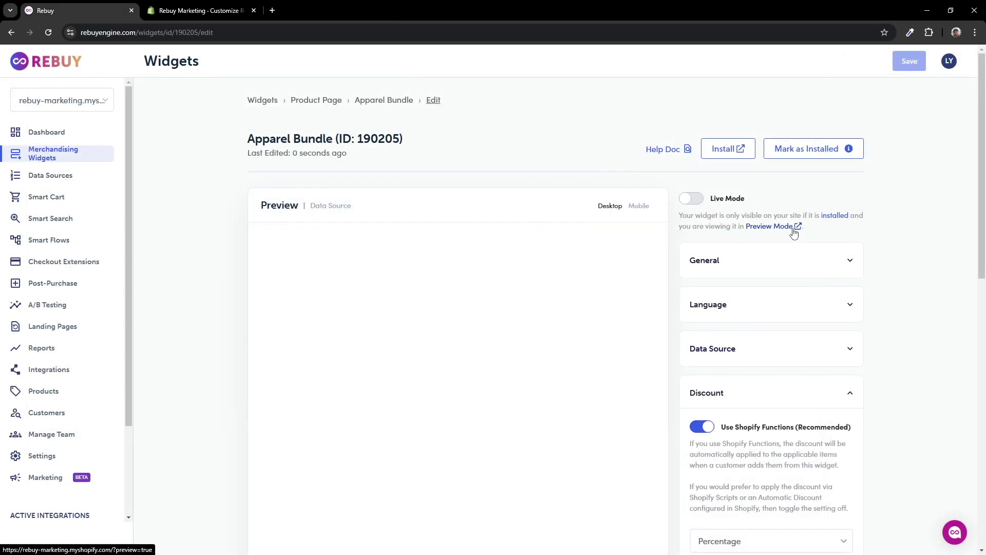
Open the Rebuy Logo T-shirt product page from the Apparel collection in preview mode.
{"action": "left_click", "coordinate": [795, 233]}
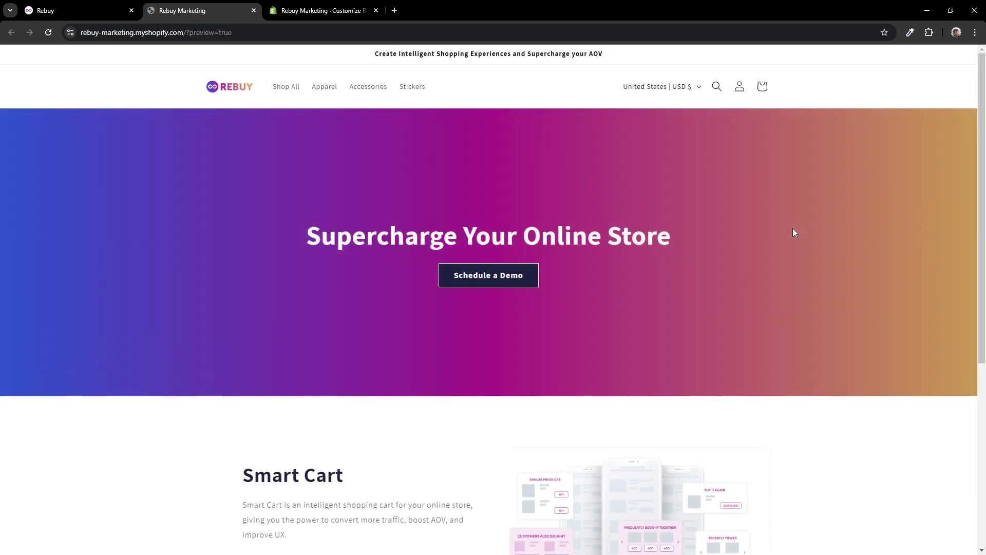
{"action": "left_click", "coordinate": [325, 91]}
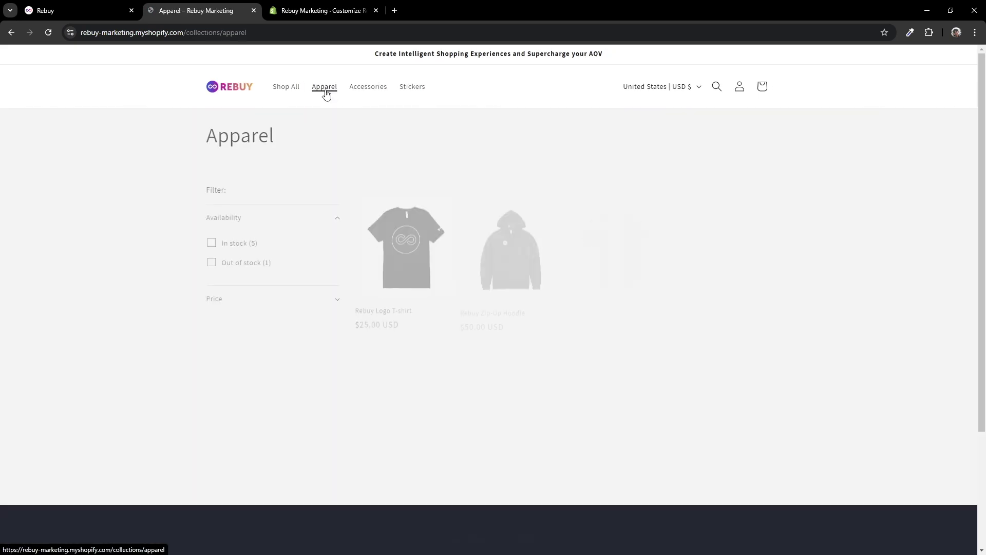
{"action": "left_click", "coordinate": [424, 242]}
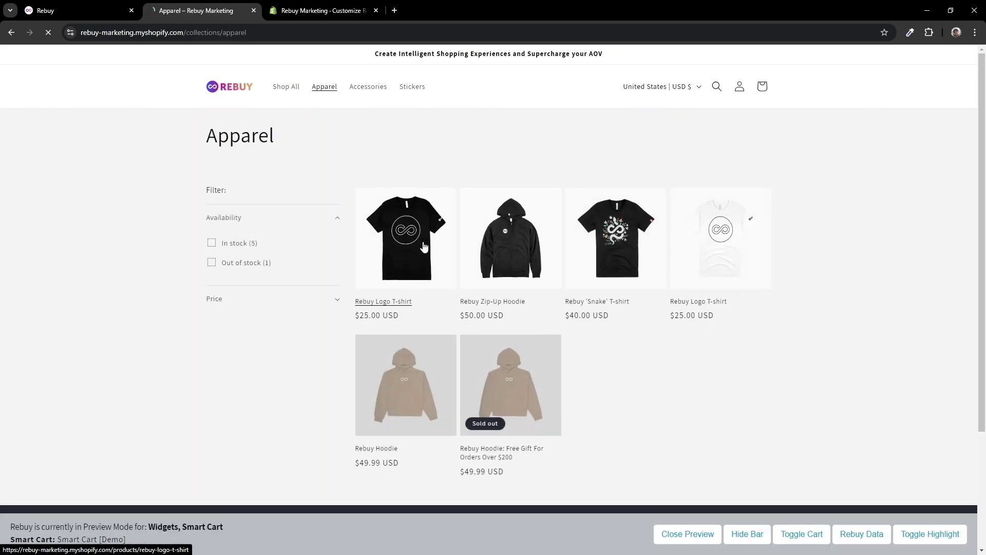
Add the three-item bundle to the cart, then remove the T-shirt and beanie.
{"action": "scroll", "coordinate": [535, 273], "scroll_direction": "down", "scroll_amount": 8}
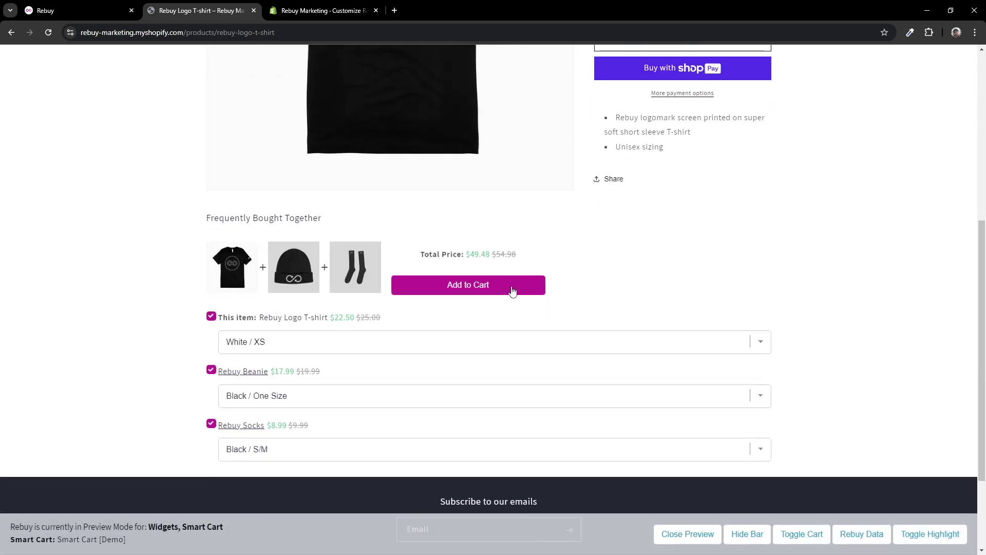
{"action": "left_click", "coordinate": [511, 291]}
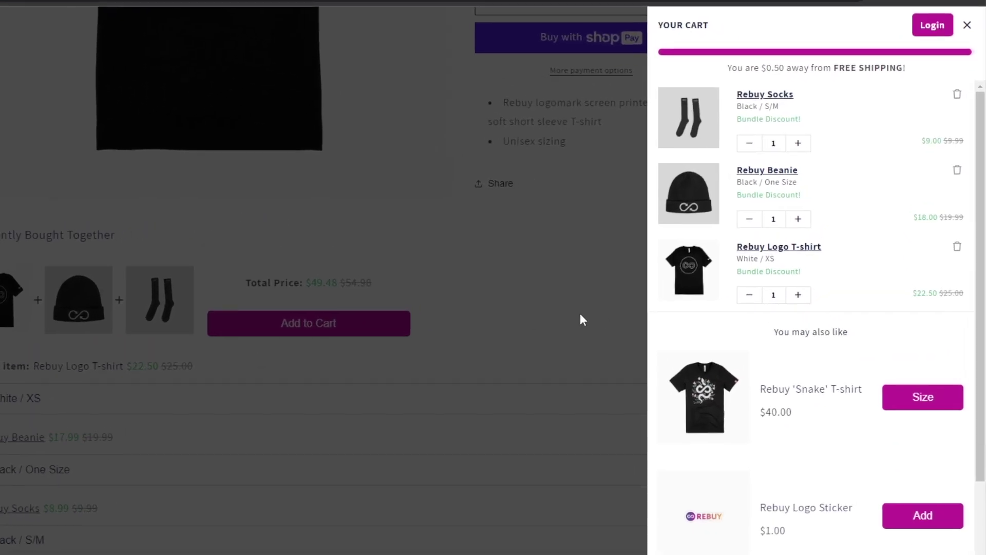
{"action": "left_click", "coordinate": [741, 298]}
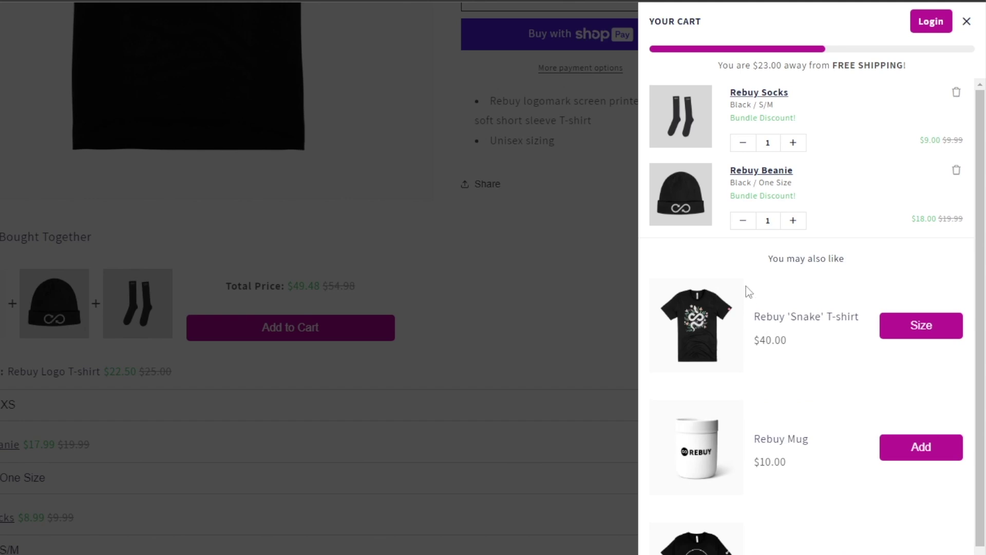
{"action": "left_click", "coordinate": [744, 220]}
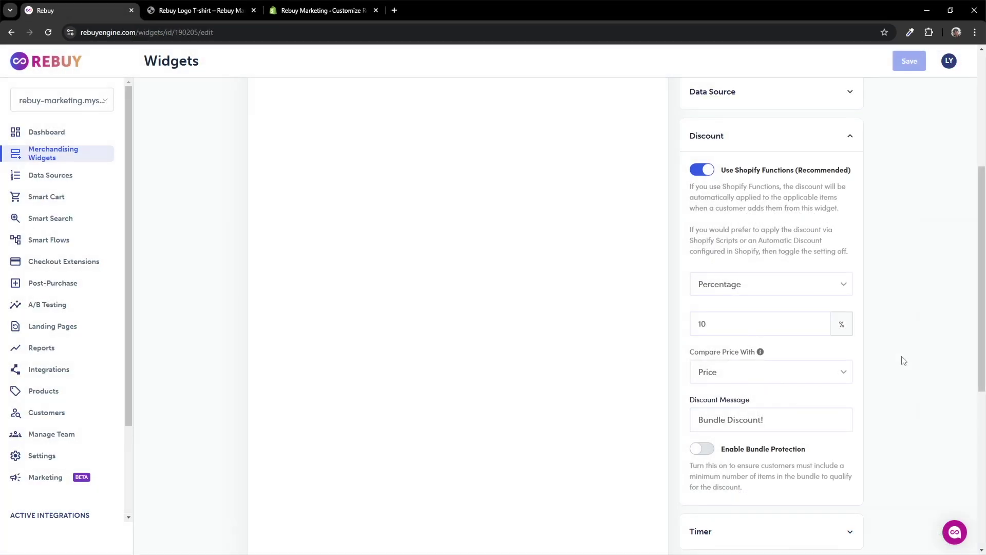
Enable bundle protection with at most 1 removable item and disable Add to Cart for incomplete bundles.
{"action": "scroll", "coordinate": [877, 380], "scroll_direction": "down", "scroll_amount": 2}
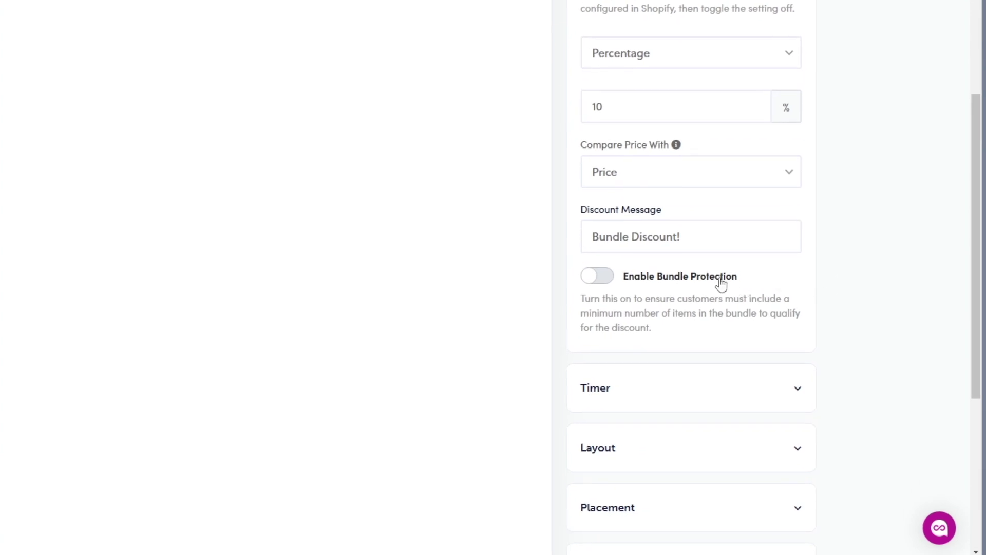
{"action": "left_click", "coordinate": [599, 277]}
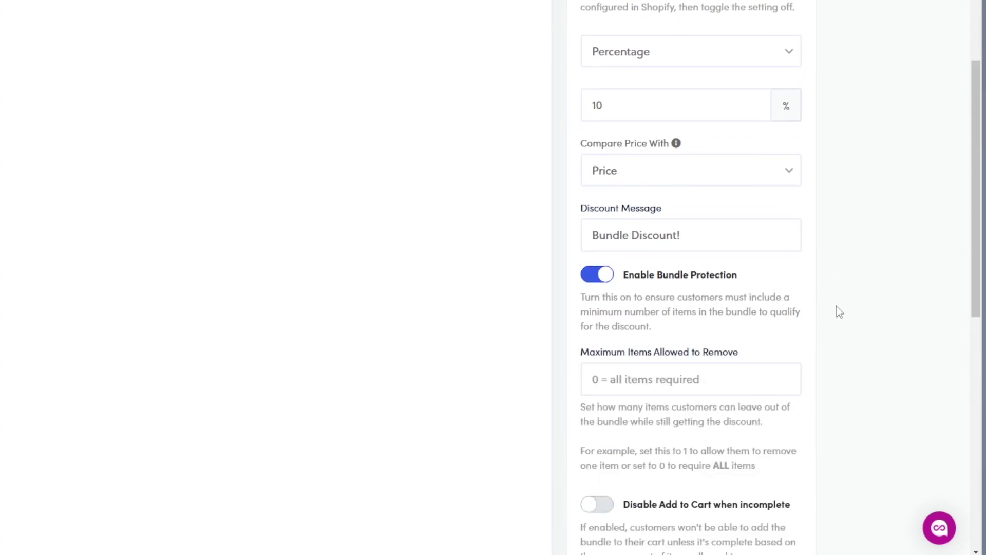
{"action": "scroll", "coordinate": [840, 312], "scroll_direction": "down", "scroll_amount": 4}
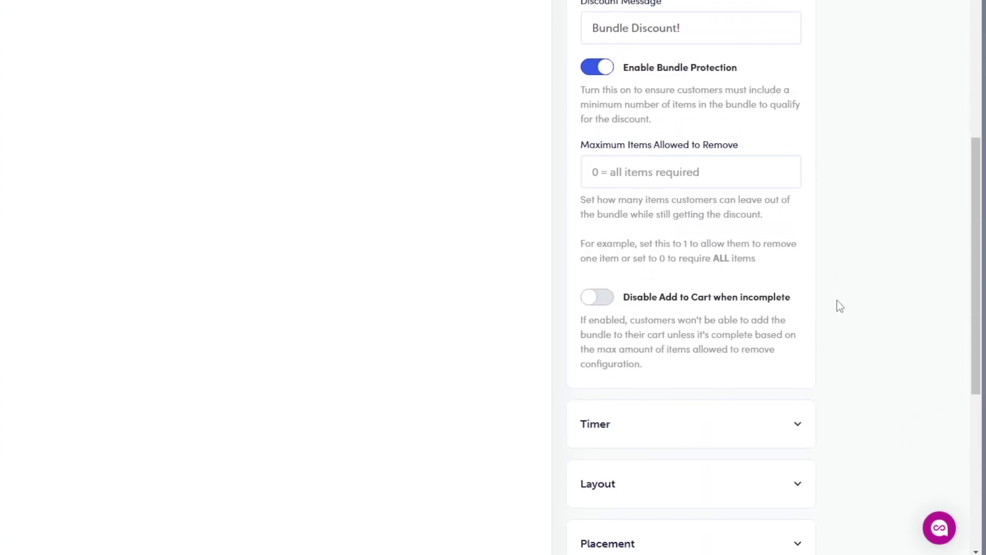
{"action": "left_click", "coordinate": [748, 176]}
{"action": "type", "text": "1"}
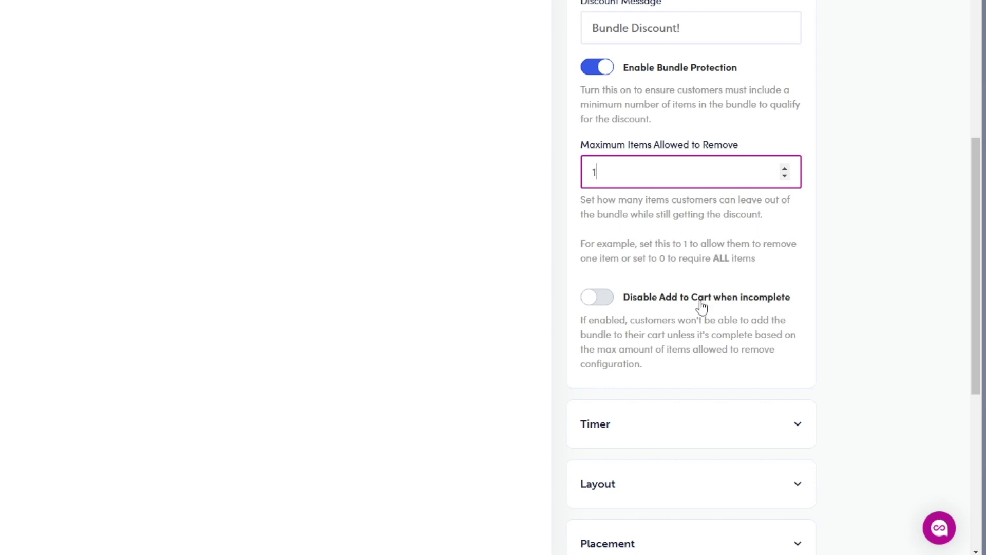
{"action": "left_click", "coordinate": [608, 308]}
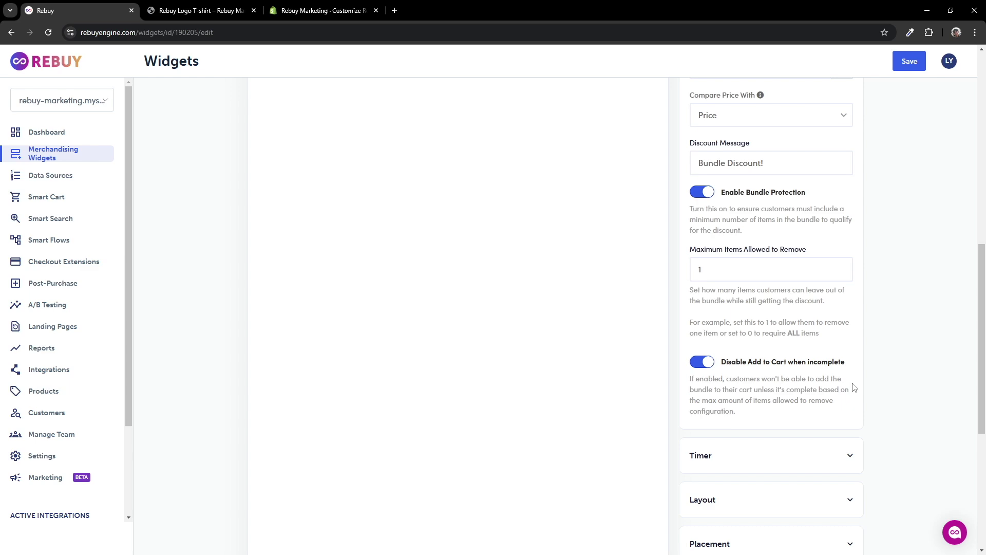
Save the protection settings, then uncheck and recheck the beanie and T-shirt in the bundle.
{"action": "left_click", "coordinate": [915, 66]}
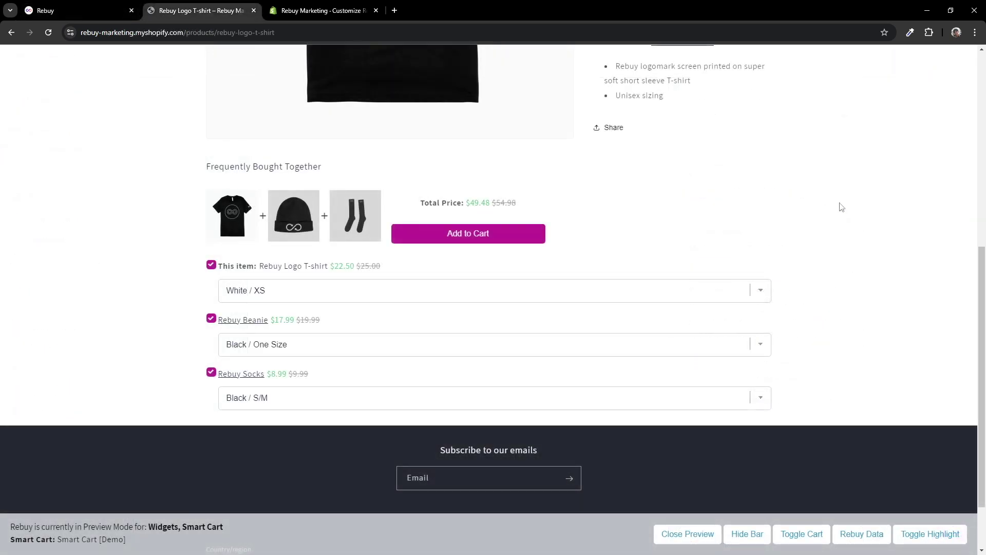
{"action": "left_click", "coordinate": [211, 320]}
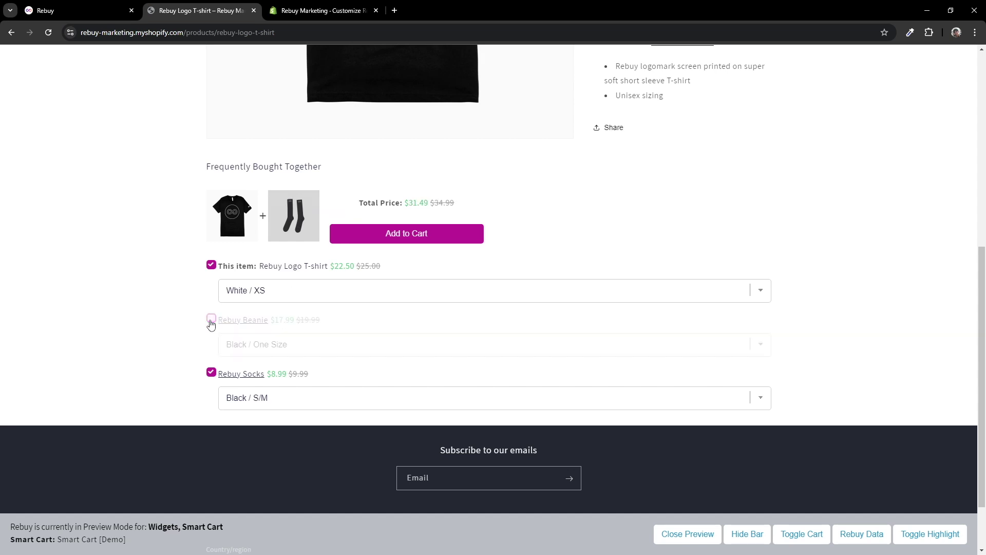
{"action": "left_click", "coordinate": [211, 266]}
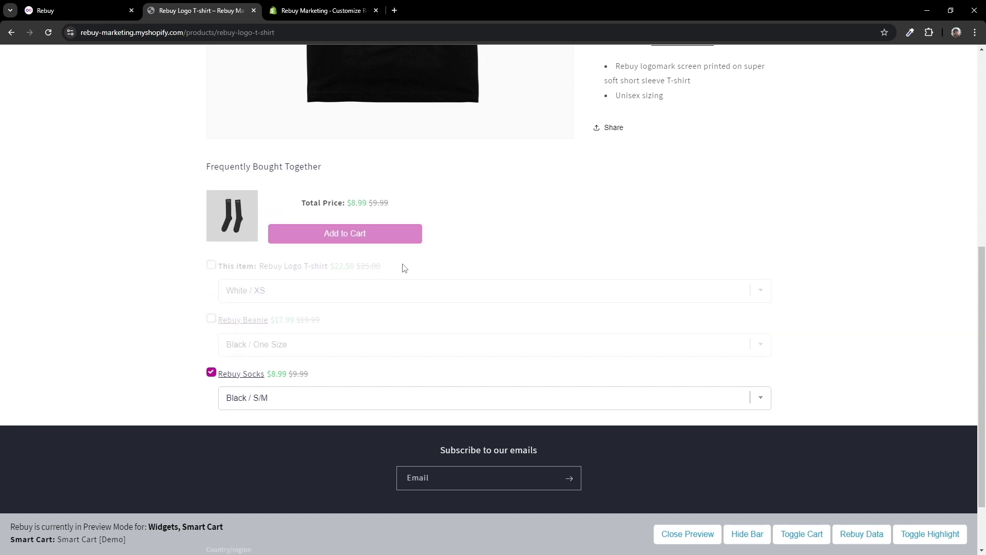
{"action": "left_click", "coordinate": [211, 266]}
{"action": "left_click", "coordinate": [212, 320]}
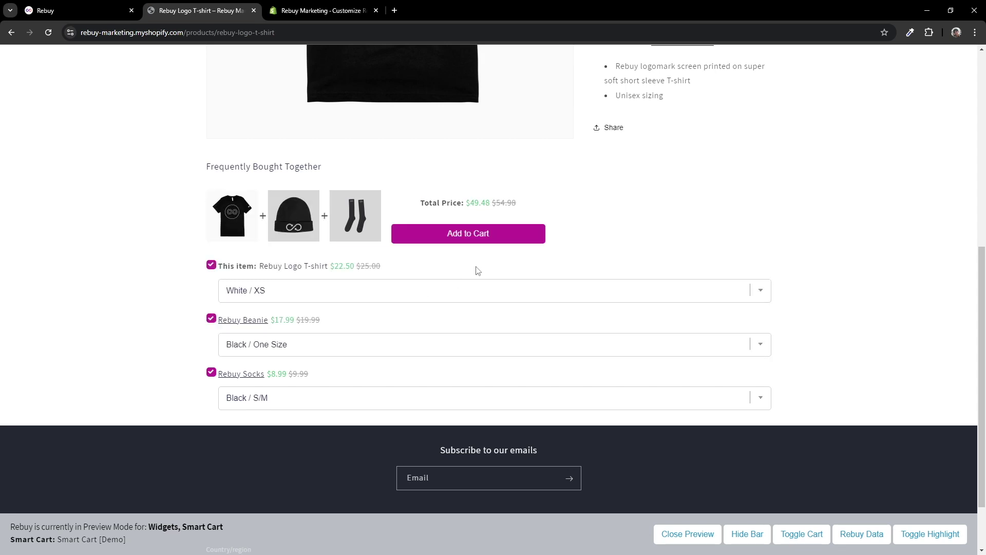
Add the full bundle to the cart, remove the T-shirt and beanie, and close the empty cart.
{"action": "left_click", "coordinate": [481, 240]}
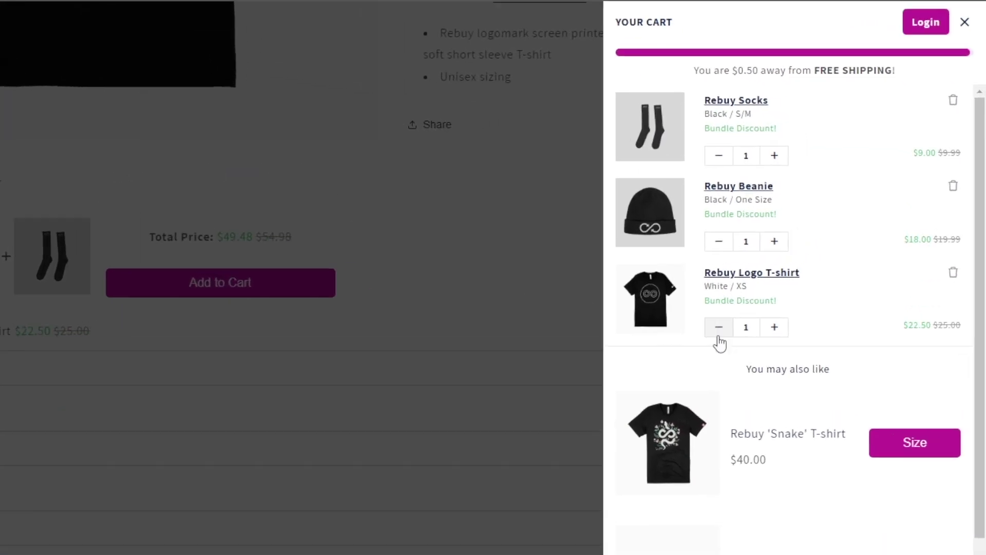
{"action": "left_click", "coordinate": [709, 335]}
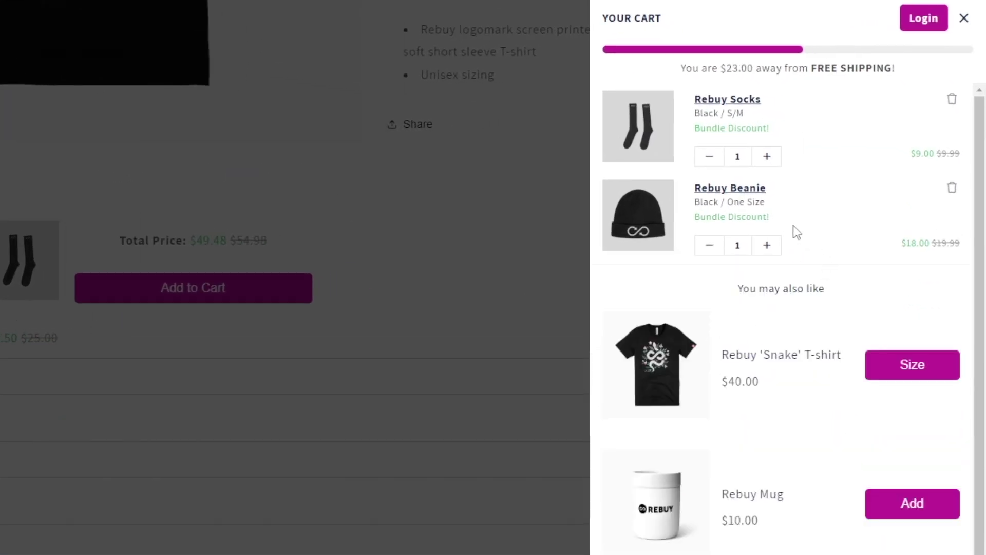
{"action": "left_click", "coordinate": [710, 246]}
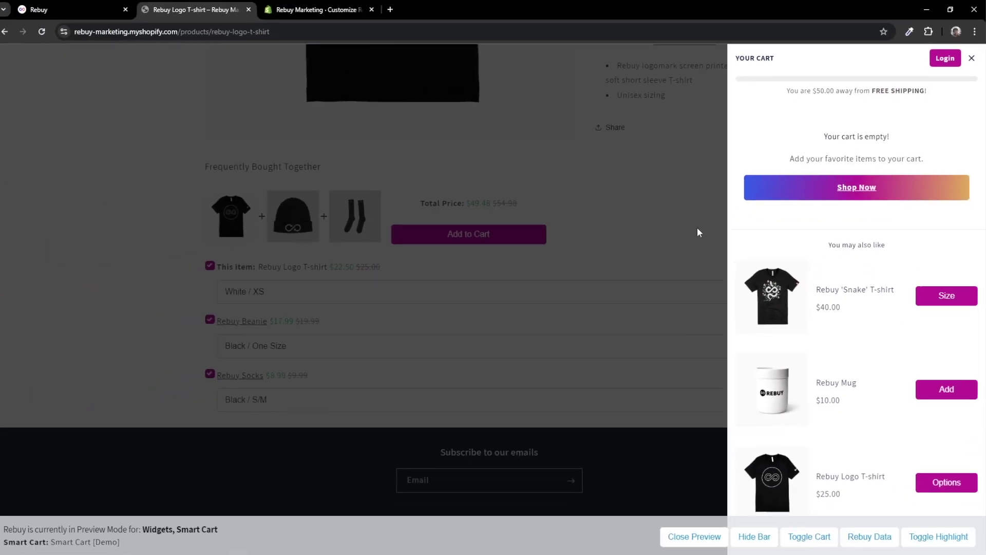
{"action": "left_click", "coordinate": [537, 285]}
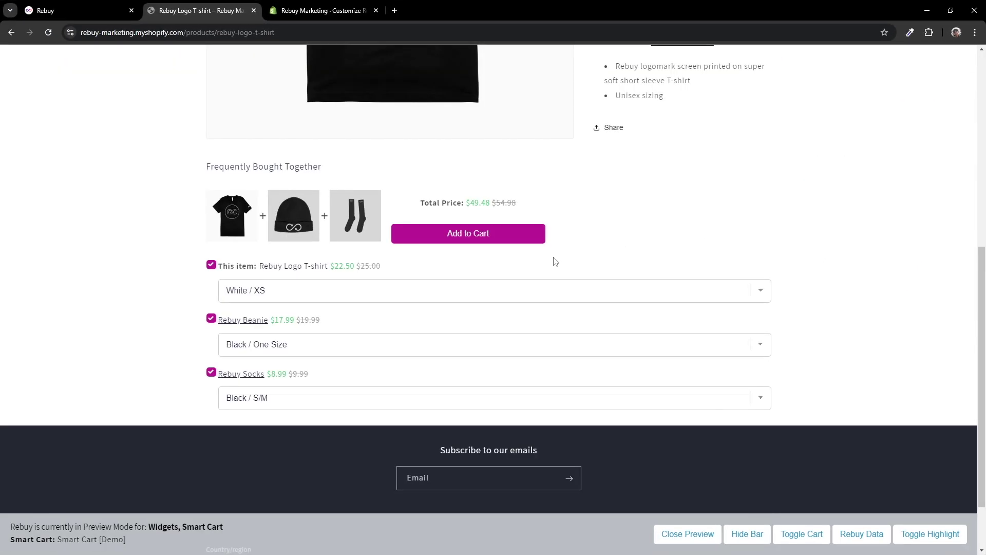
Add the full three-item Logo T-shirt bundle to the cart from the Frequently Bought Together widget.
{"action": "left_click", "coordinate": [494, 237]}
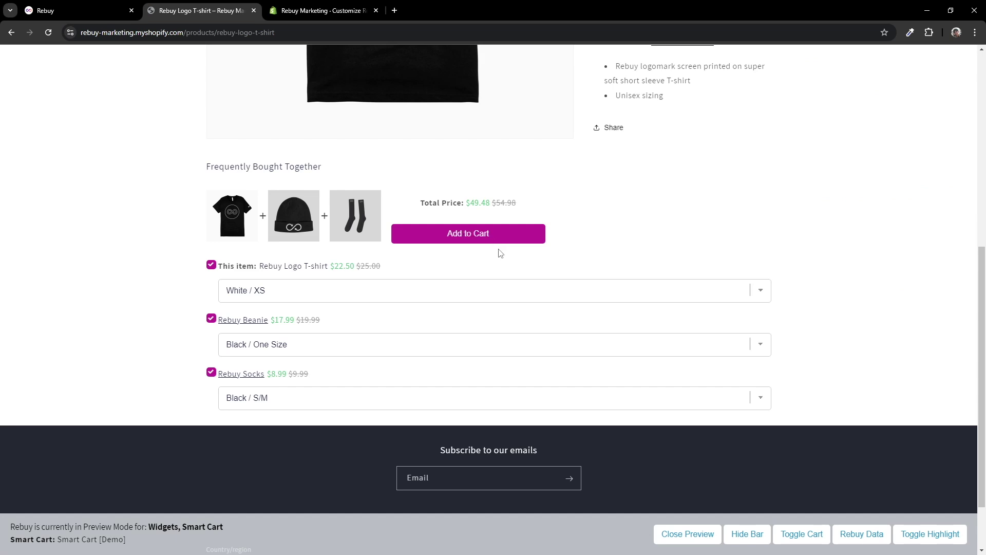